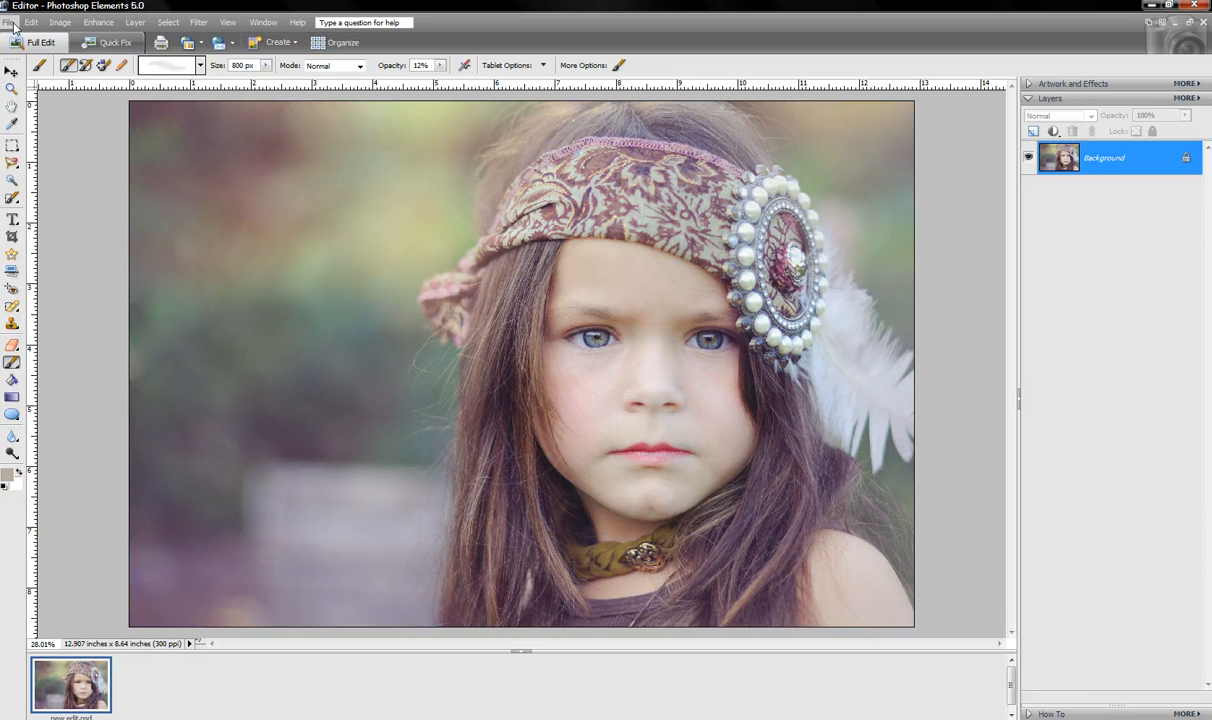
# Open candor.jpg from the KMLC Pieces folder with File > Open
pyautogui.click(8, 22)
pyautogui.click(30, 67)
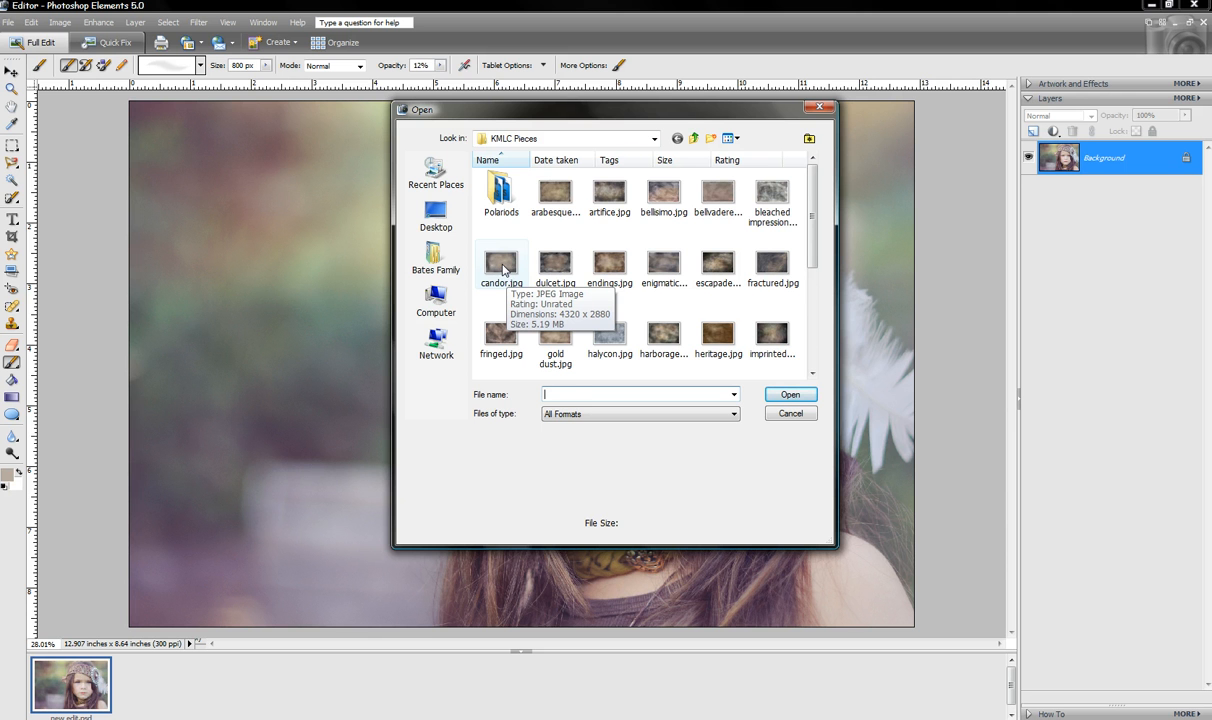
pyautogui.click(505, 271)
pyautogui.doubleClick(507, 270)
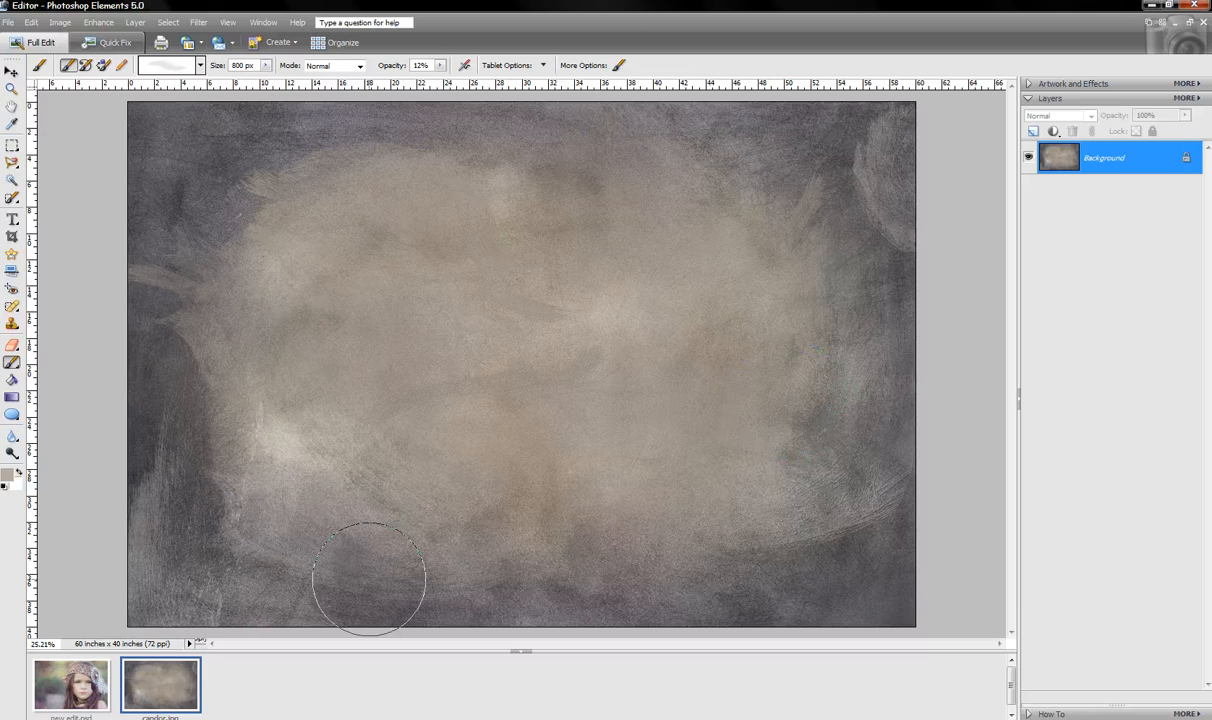
# Drag the candor.jpg thumbnail from the Project Bin onto the girl portrait canvas
pyautogui.click(92, 690)
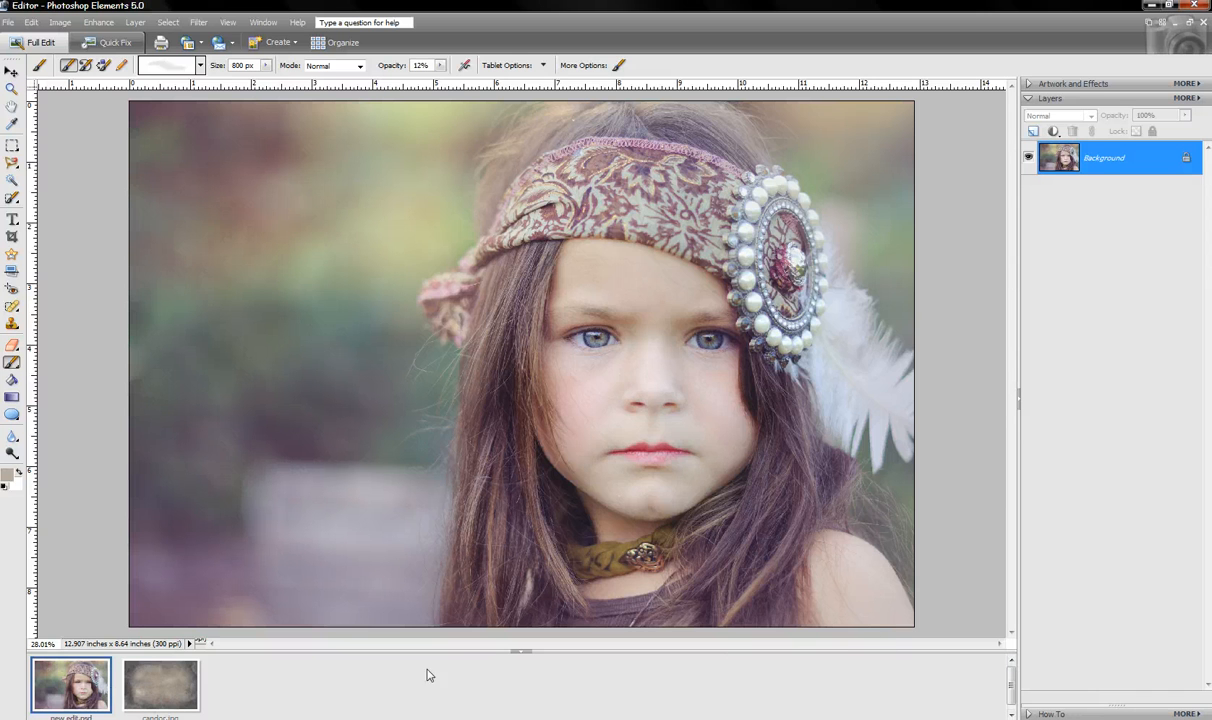
pyautogui.moveTo(171, 700); pyautogui.dragTo(550, 333)
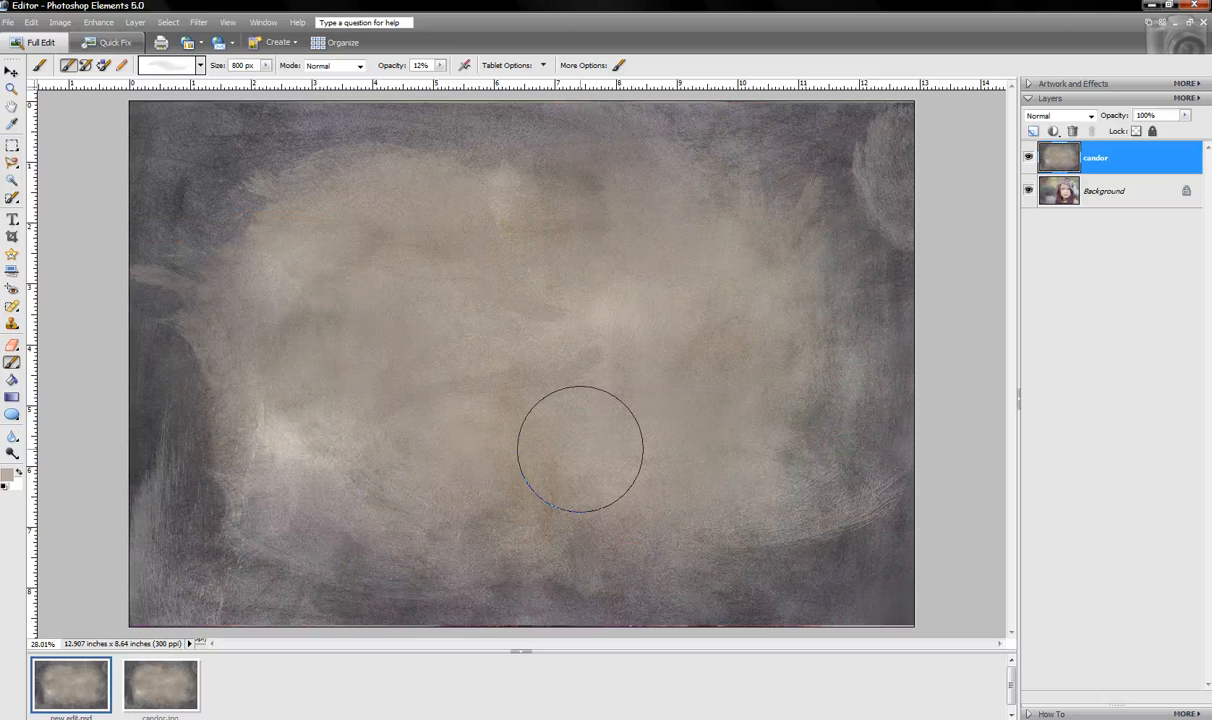
# With the Move tool, stretch the candor layer's top and bottom edges to the canvas edges and commit
pyautogui.click(12, 72)
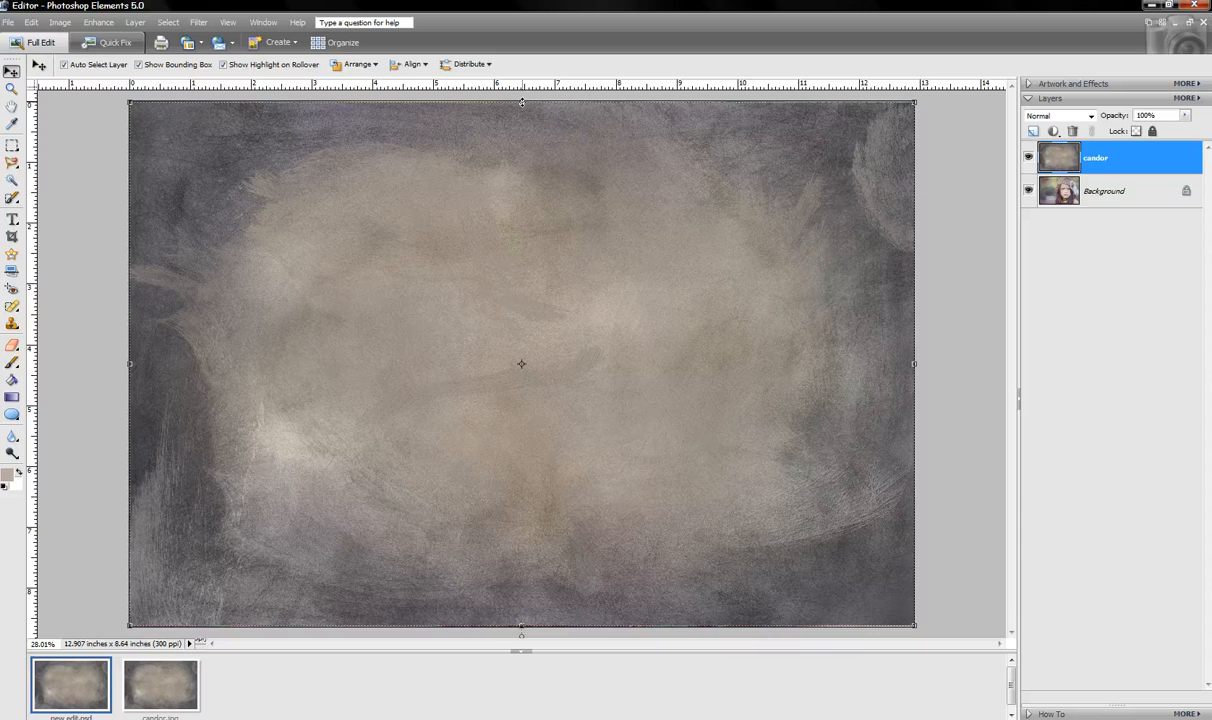
pyautogui.click(521, 102)
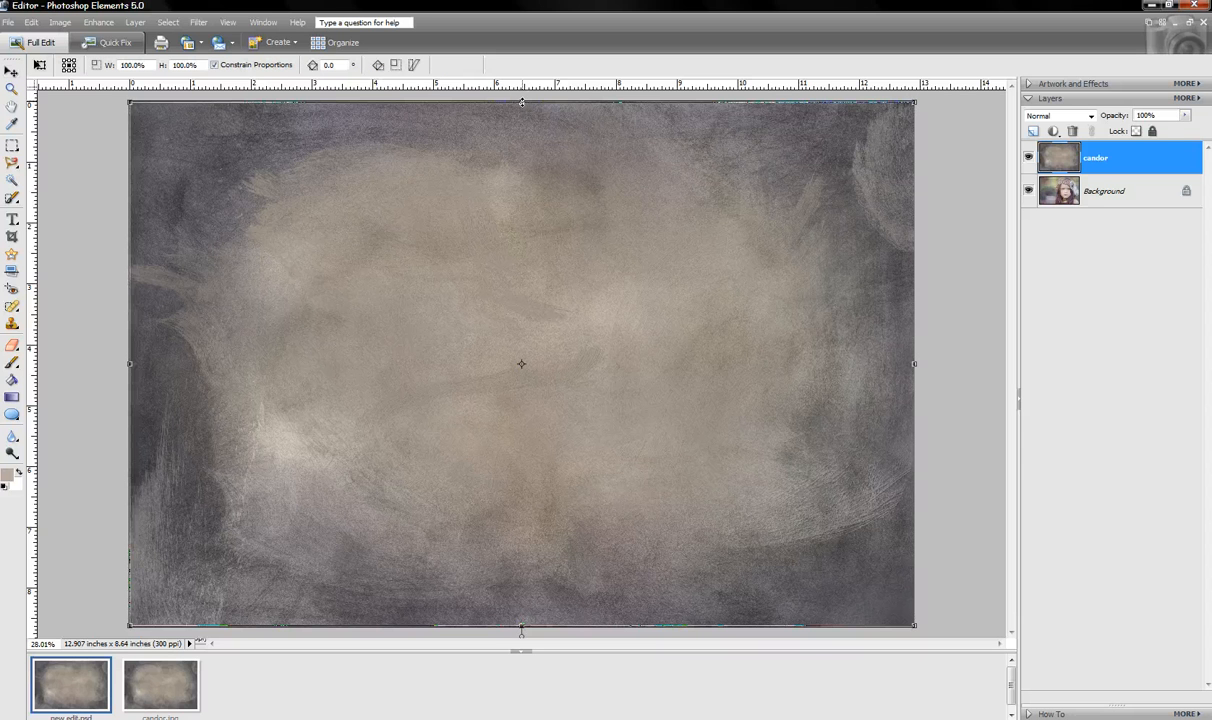
pyautogui.moveTo(521, 102); pyautogui.dragTo(521, 99)
pyautogui.moveTo(521, 625); pyautogui.dragTo(521, 630)
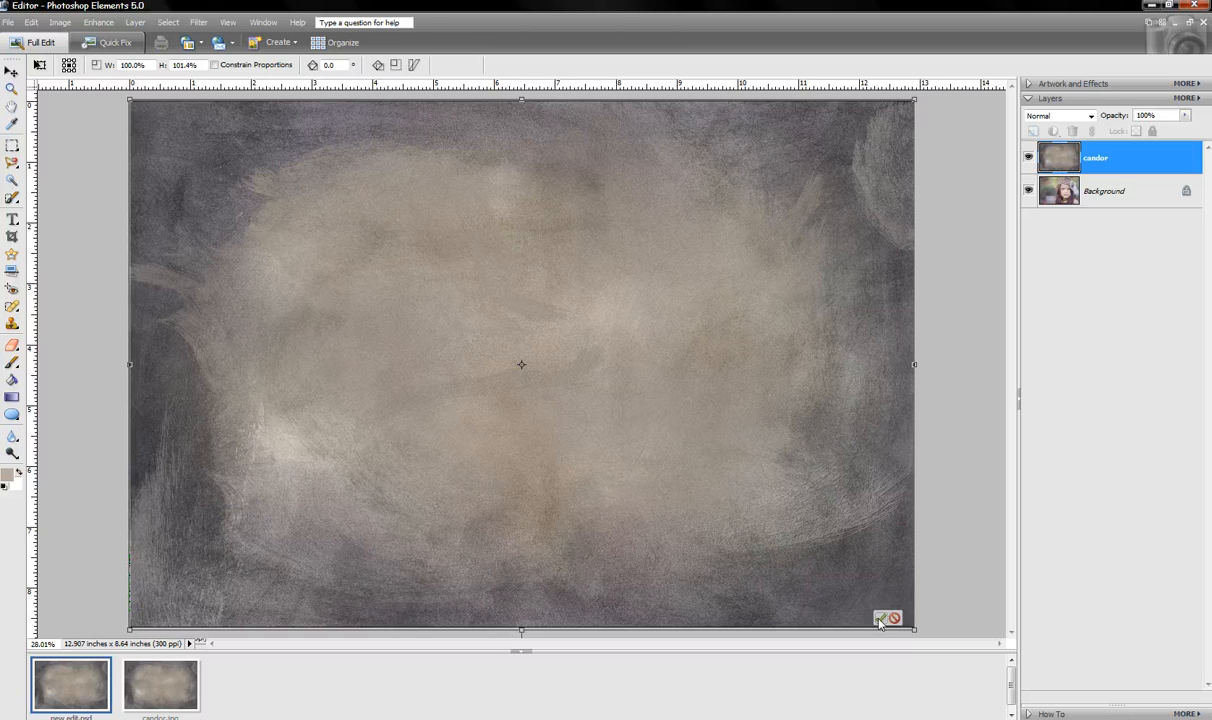
pyautogui.click(880, 619)
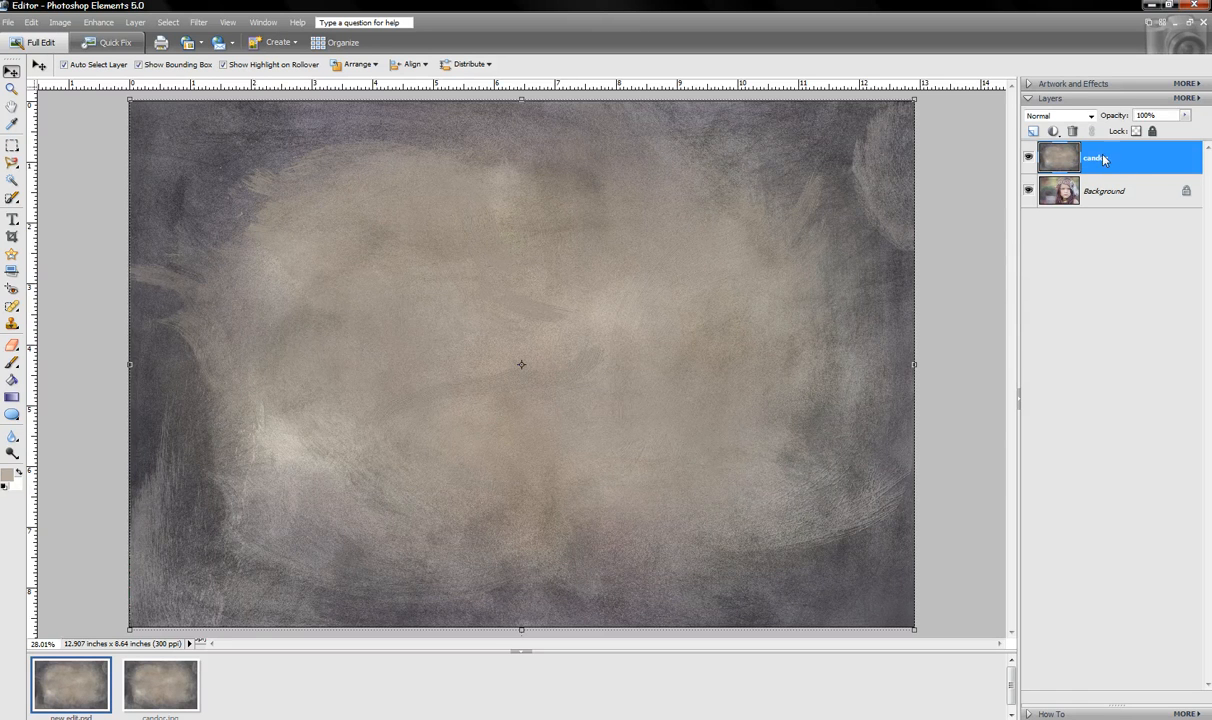
# Set the candor layer's blend mode to Soft Light, briefly comparing it with Overlay
pyautogui.click(1090, 117)
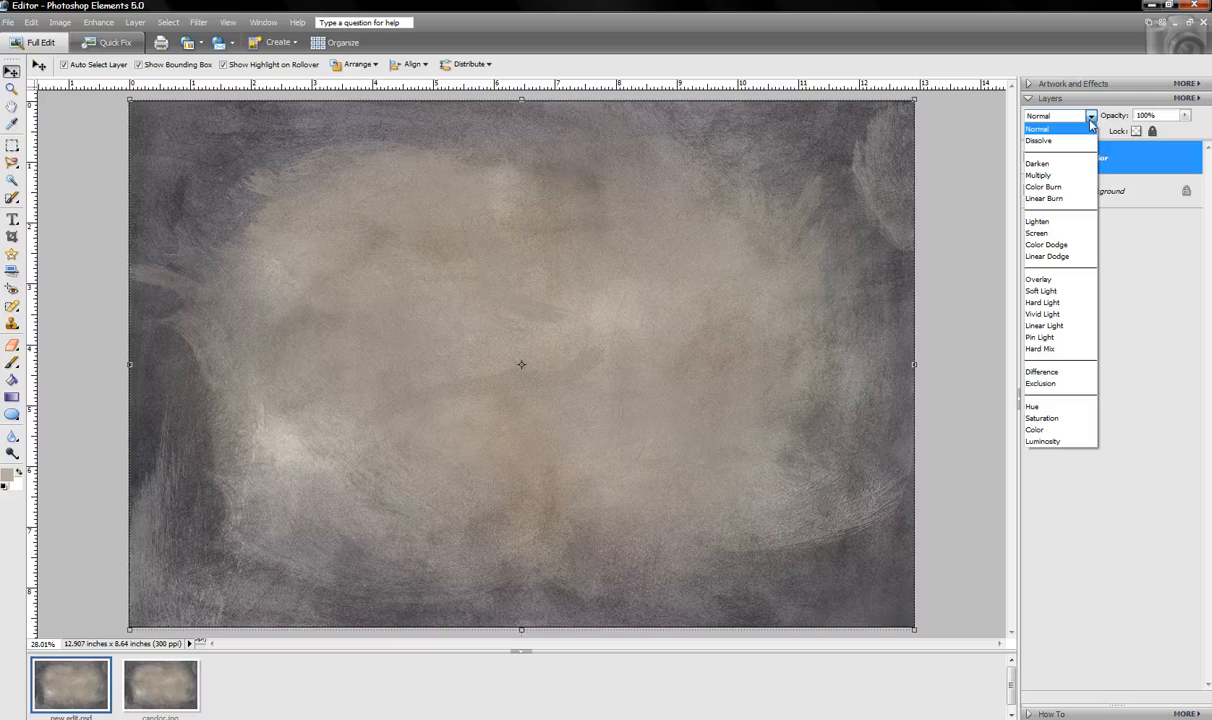
pyautogui.click(1057, 291)
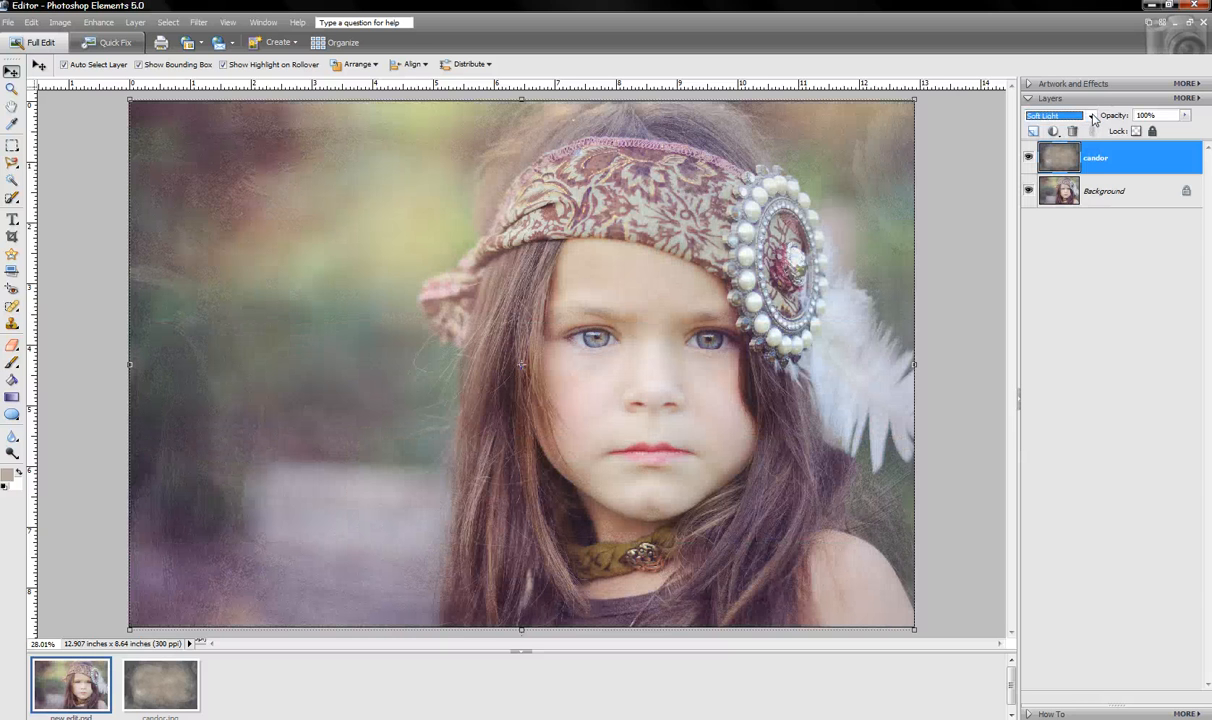
pyautogui.click(1091, 118)
pyautogui.click(1057, 281)
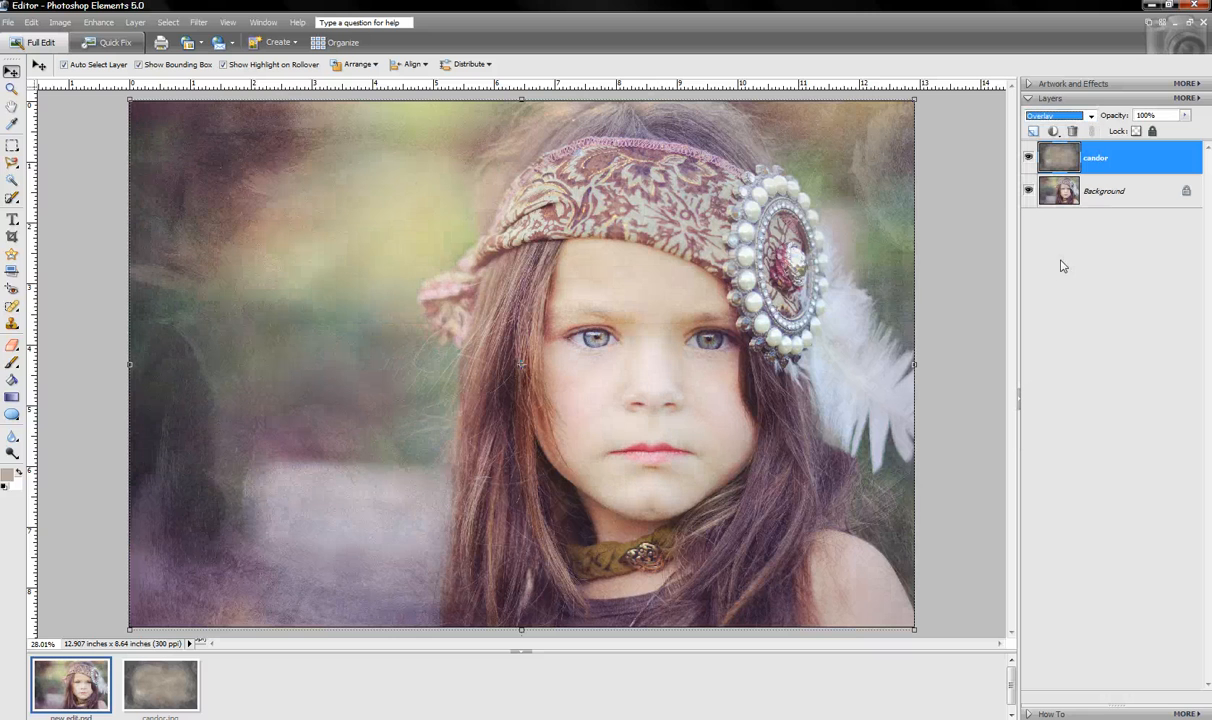
pyautogui.click(1091, 117)
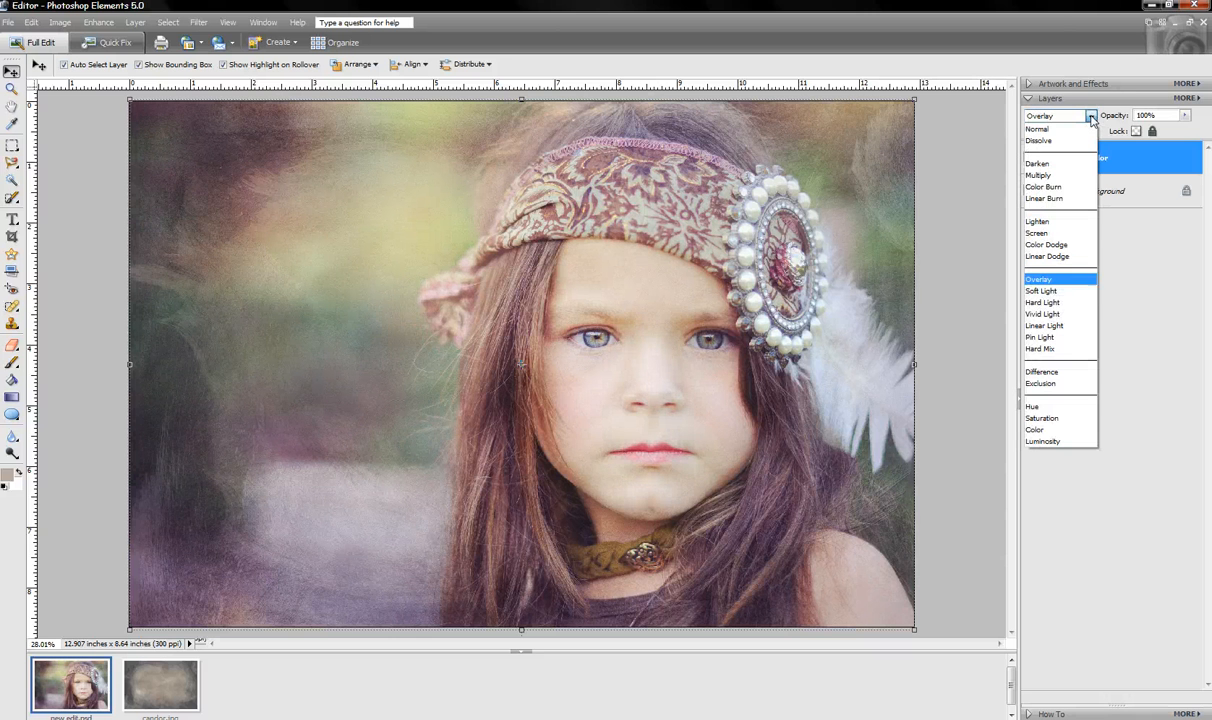
pyautogui.click(1041, 291)
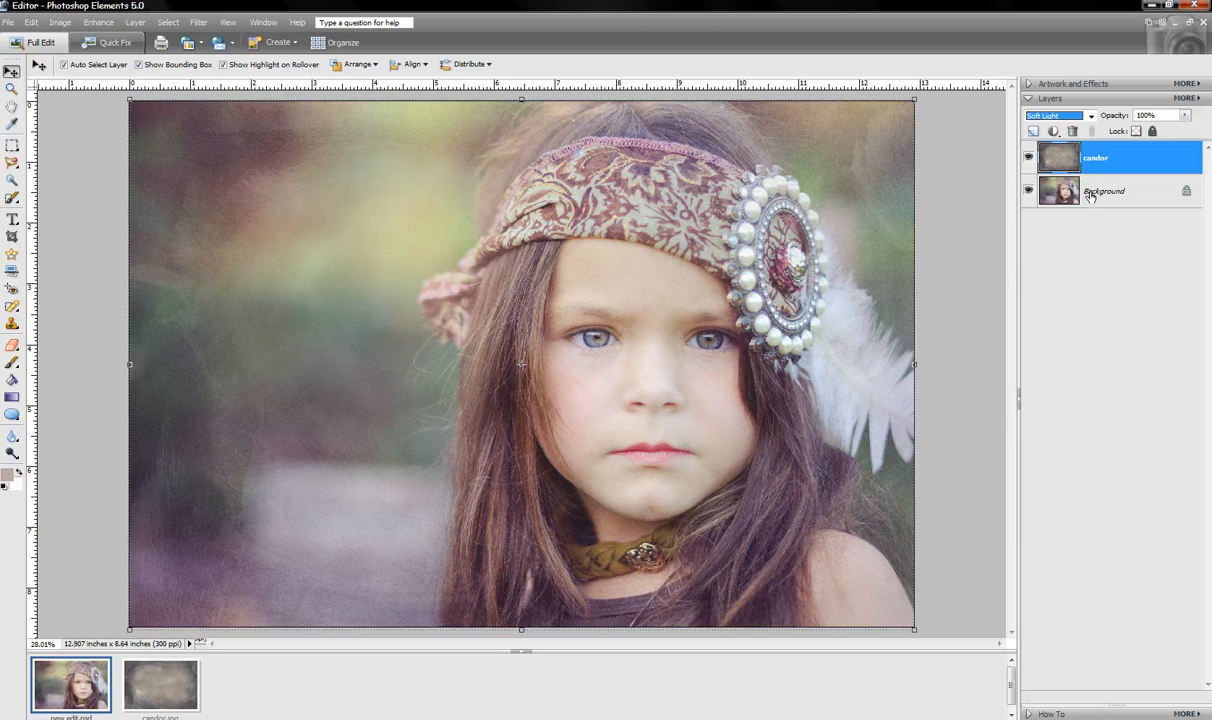
pyautogui.click(1029, 193)
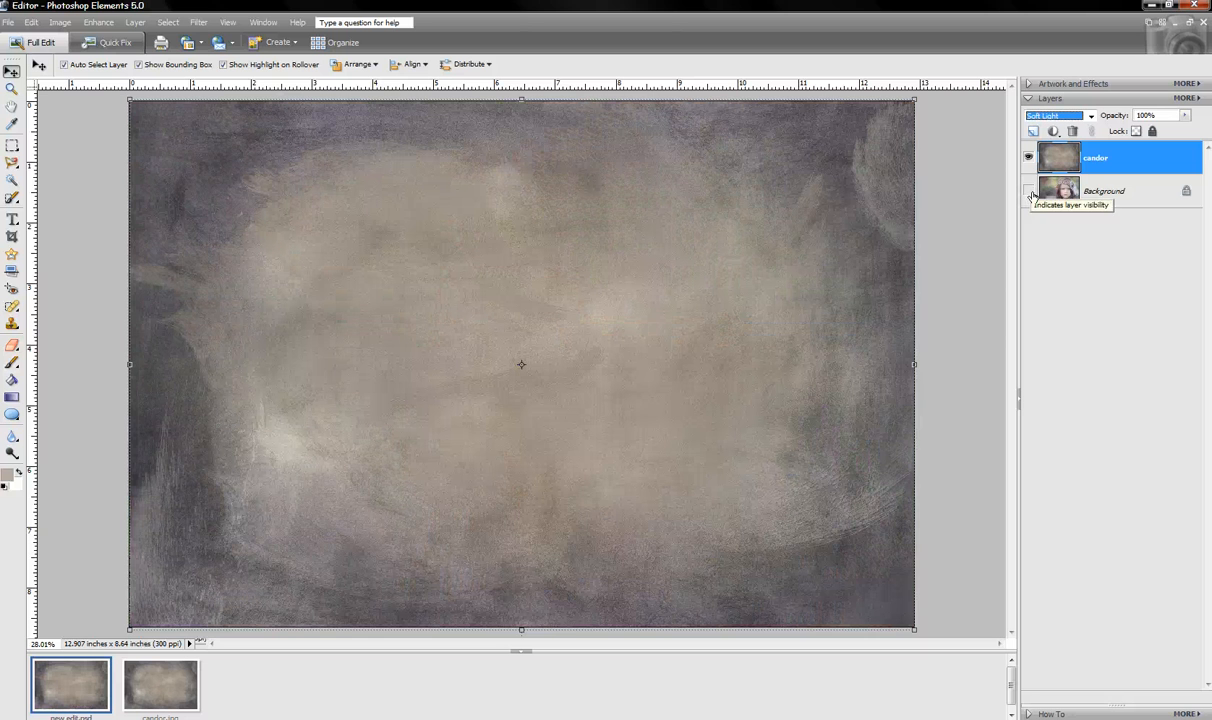
pyautogui.click(8, 472)
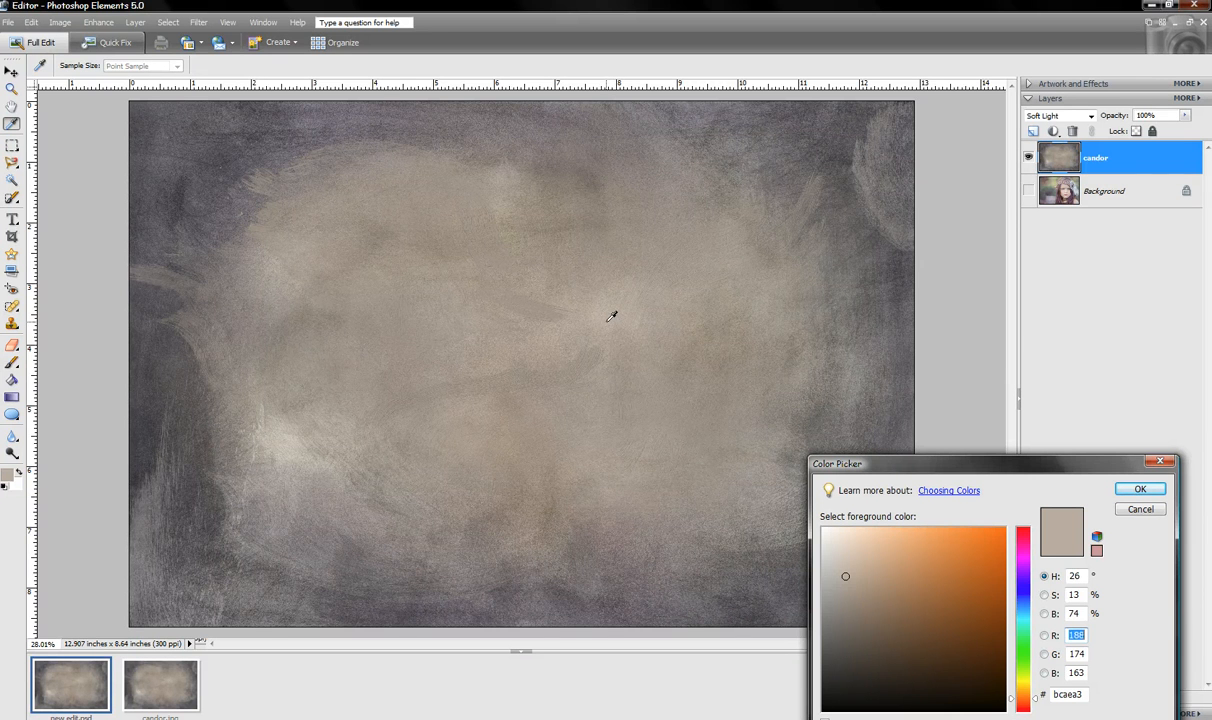
pyautogui.click(1140, 488)
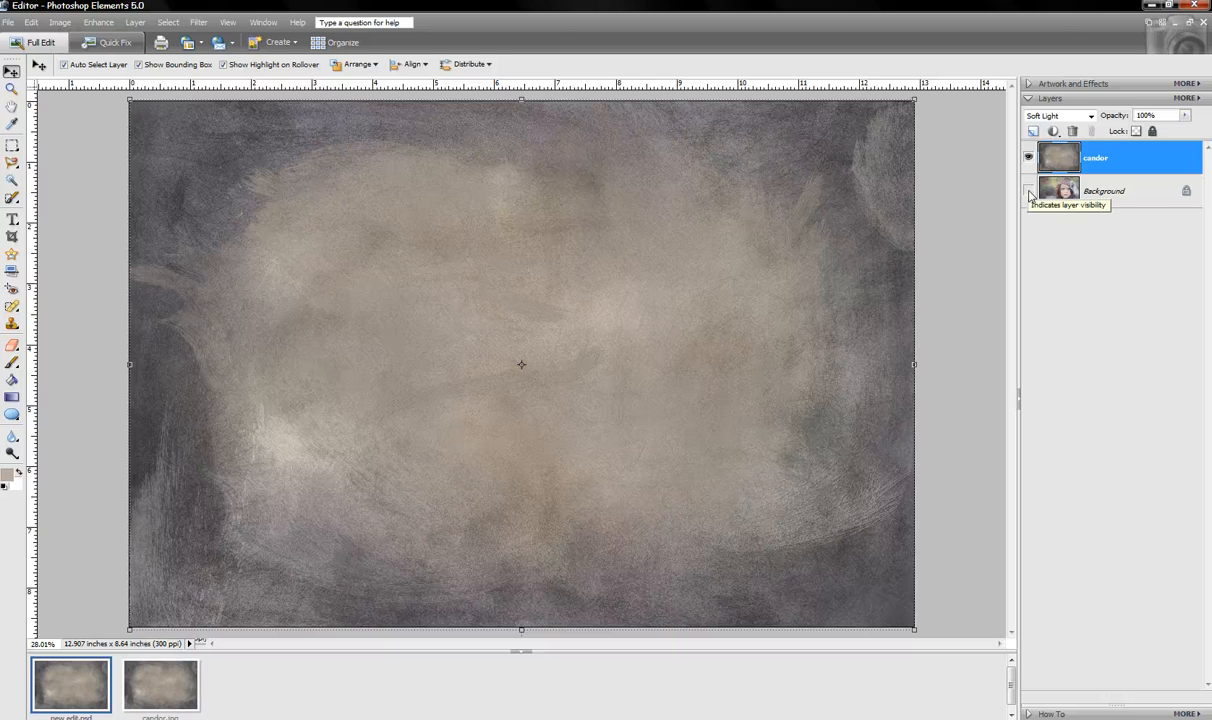
pyautogui.click(1029, 192)
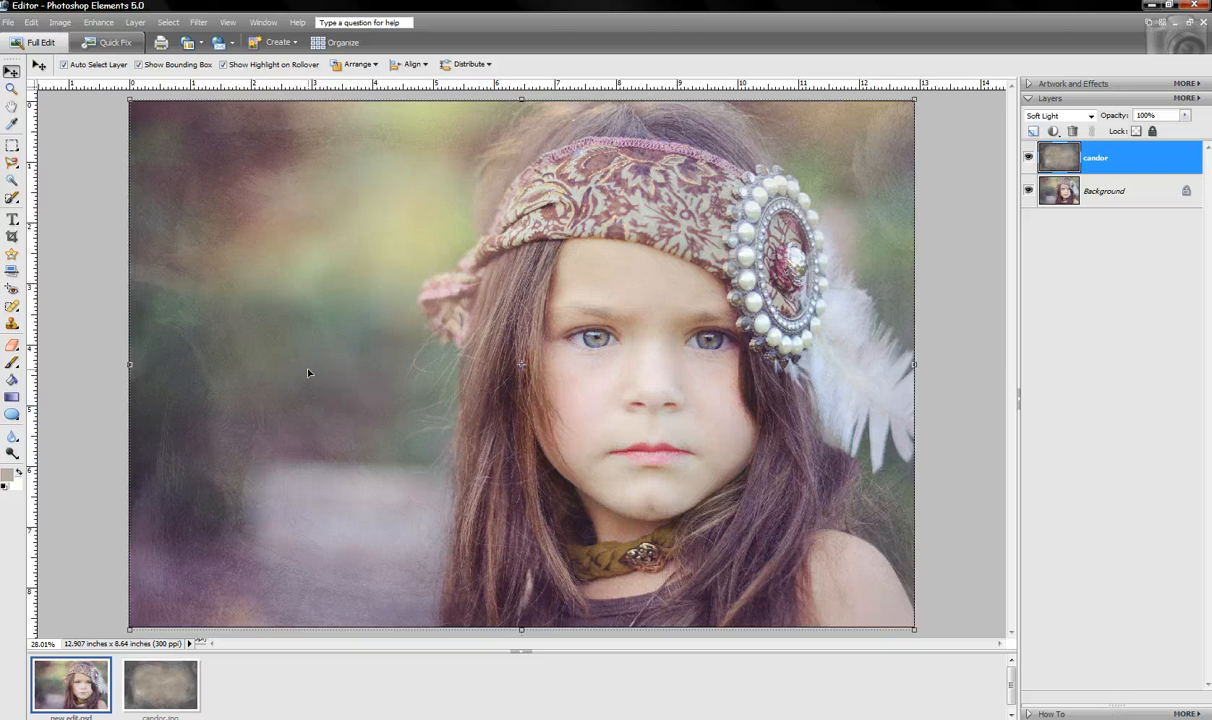
# Choose the Brush tool at 25% opacity and enlarge it to 800 px
pyautogui.click(12, 364)
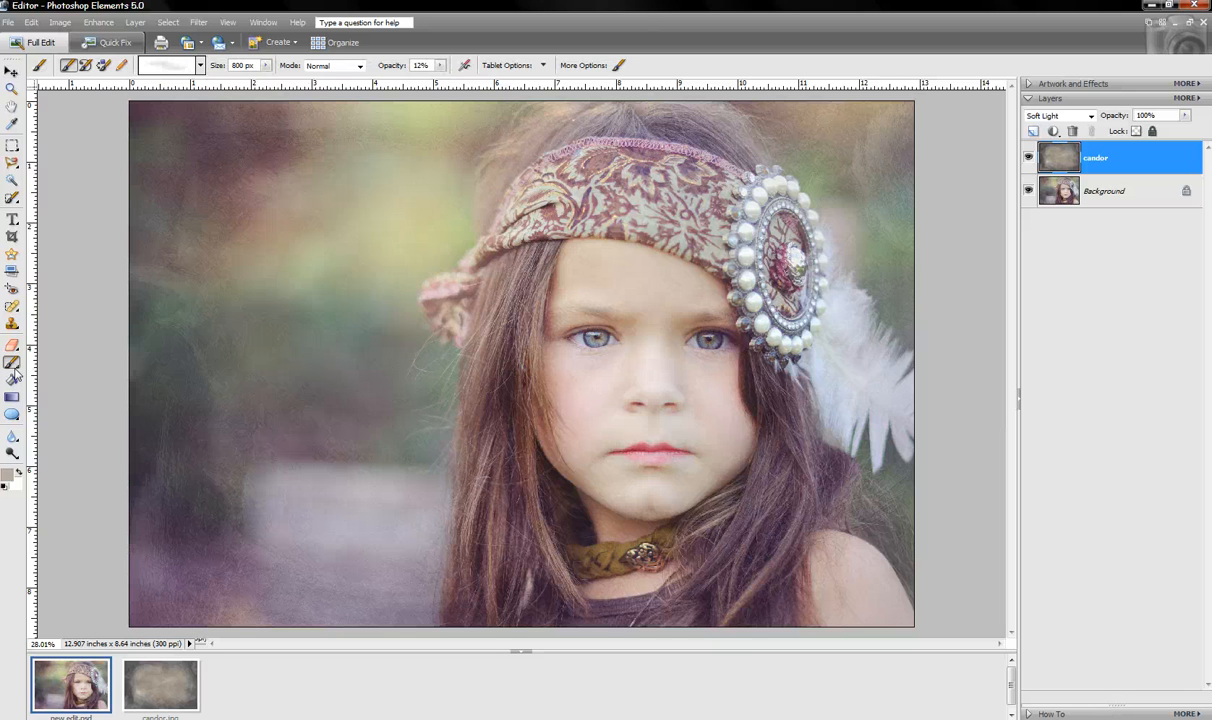
pyautogui.click(420, 65)
pyautogui.moveTo(421, 60); pyautogui.dragTo(403, 60)
pyautogui.write('25')
pyautogui.press('Return')
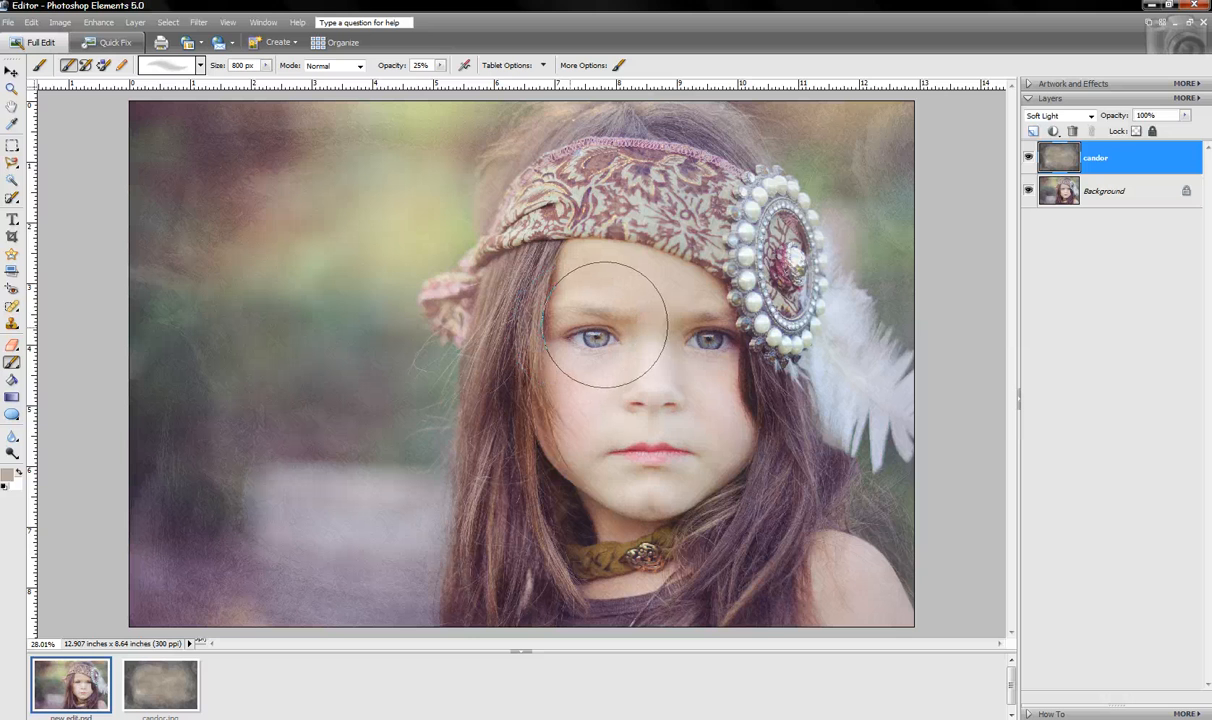
pyautogui.press(']')
pyautogui.press('[')
pyautogui.press('[')
pyautogui.press('[')
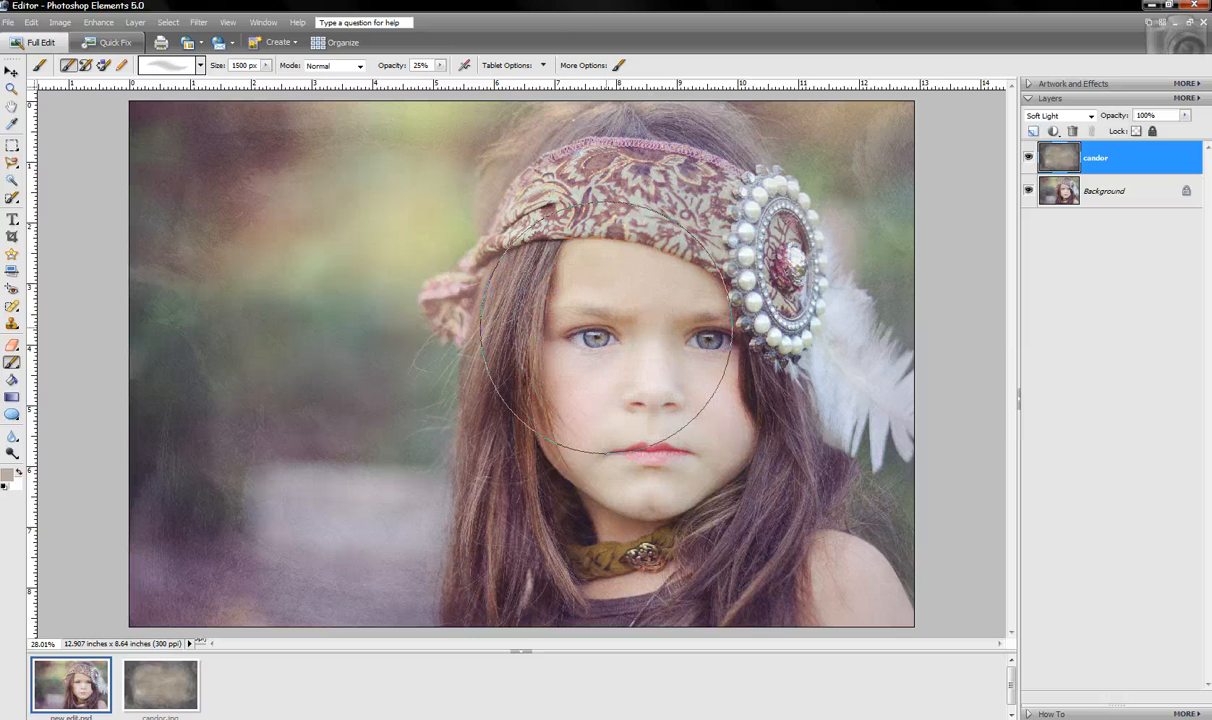
pyautogui.press(']')
pyautogui.press(']')
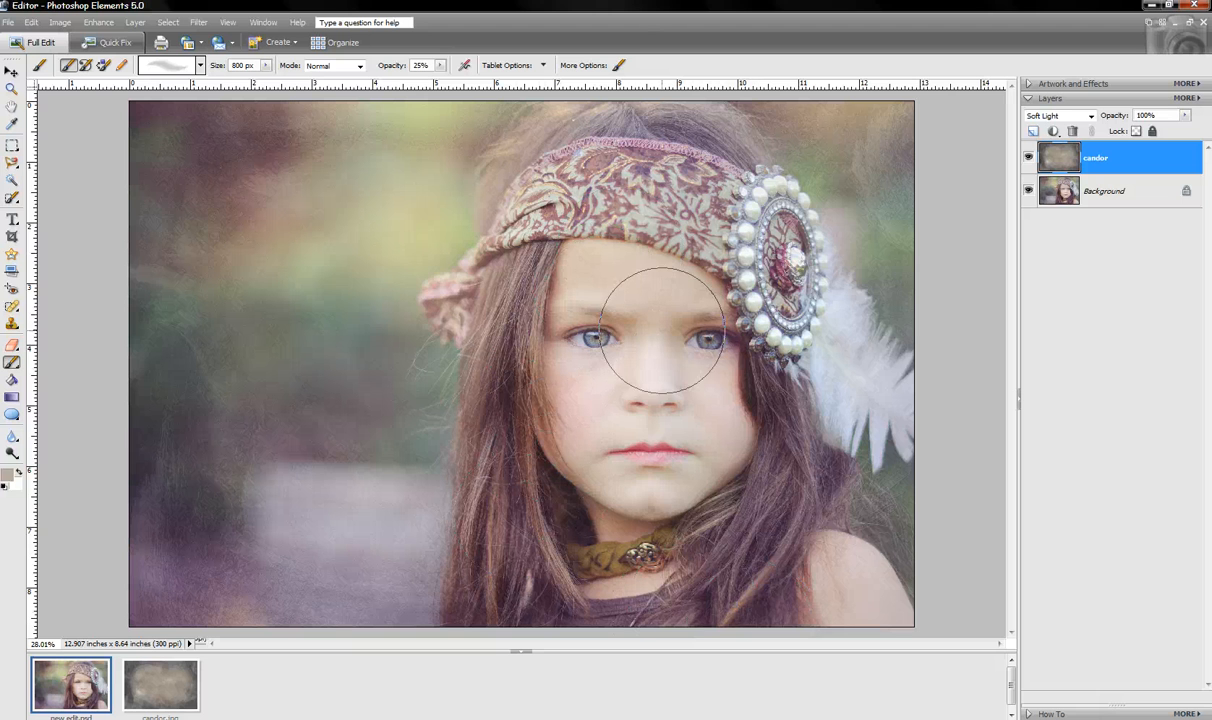
# Paint over the girl's face to soften the texture, then lower brush opacity to 11%
pyautogui.moveTo(604, 538)
pyautogui.mouseDown()
pyautogui.moveTo(656, 307)
pyautogui.moveTo(688, 333)
pyautogui.mouseUp()
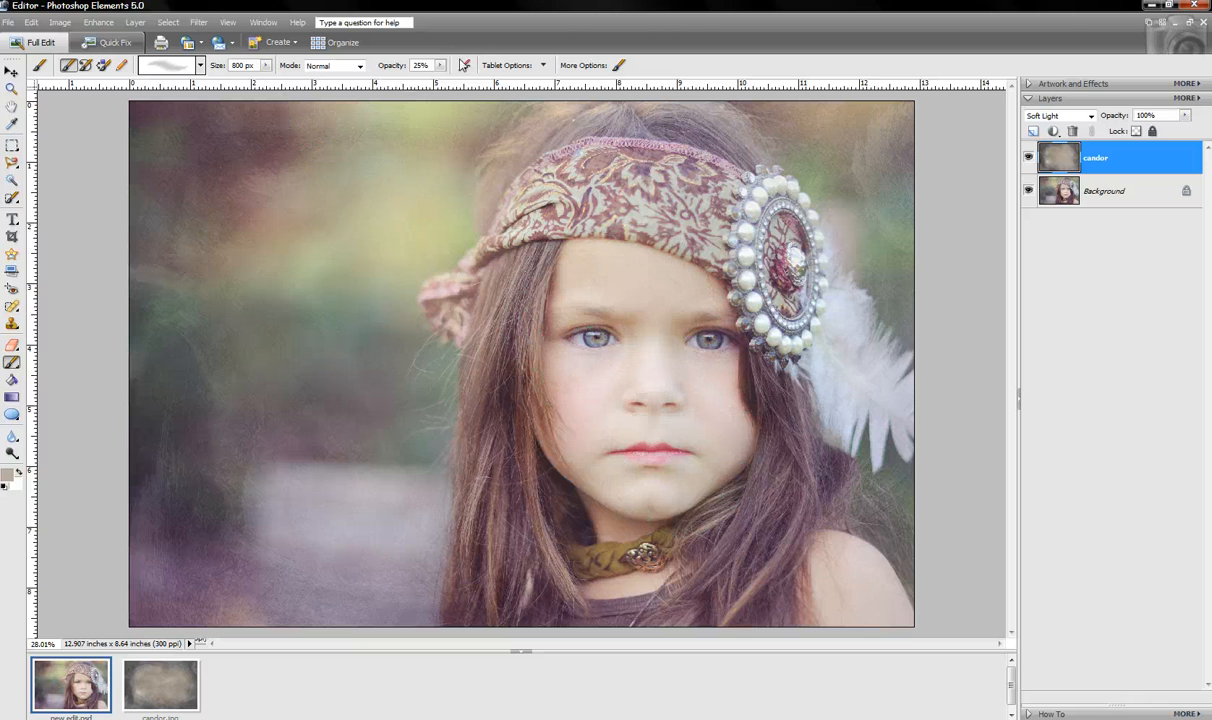
pyautogui.moveTo(439, 65); pyautogui.dragTo(439, 87)
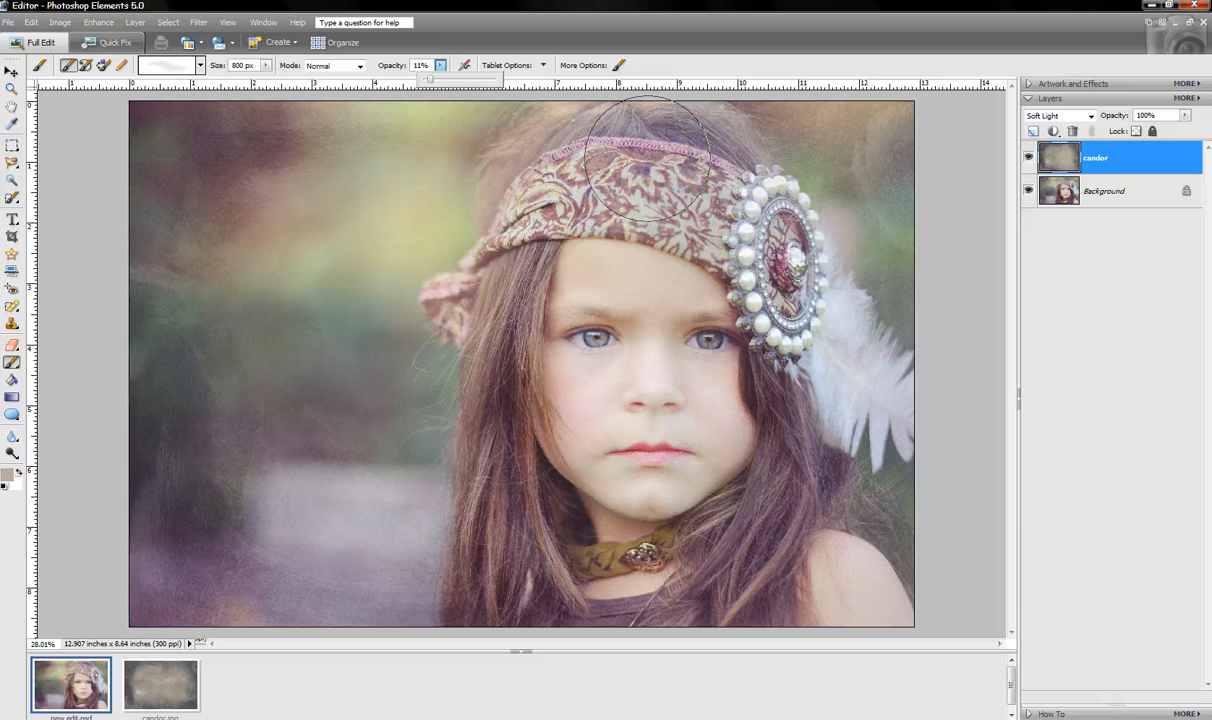
pyautogui.click(650, 160)
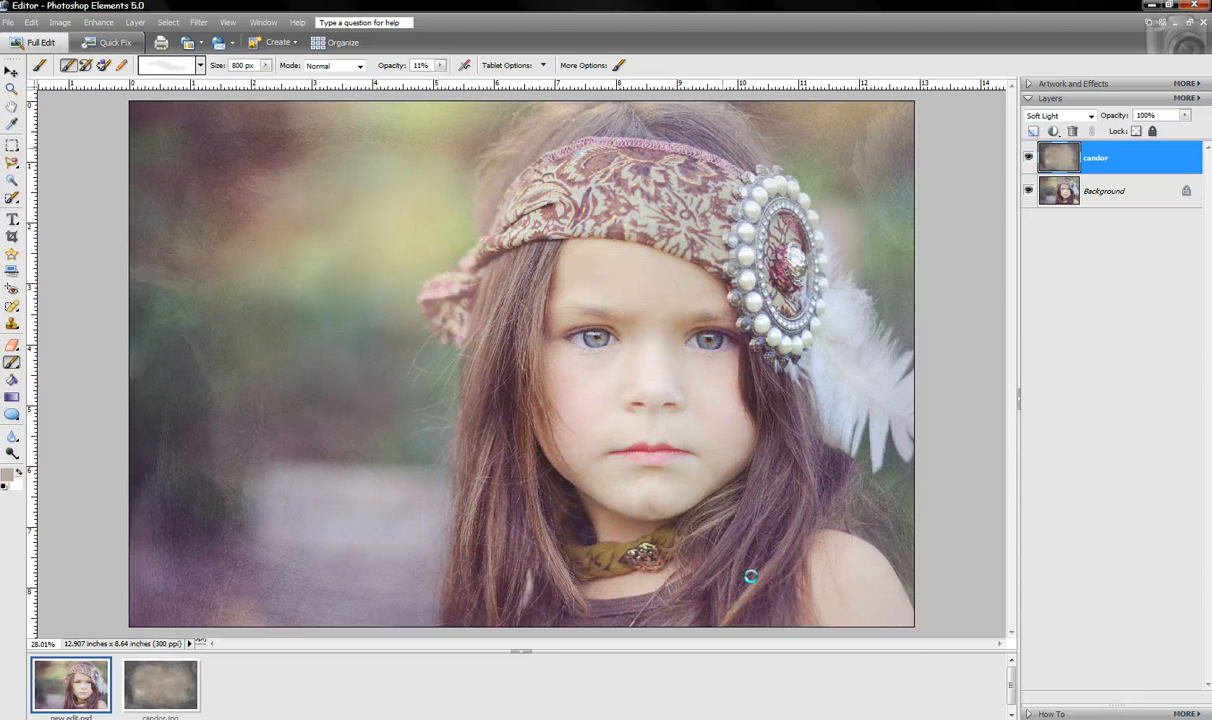
pyautogui.click(1029, 157)
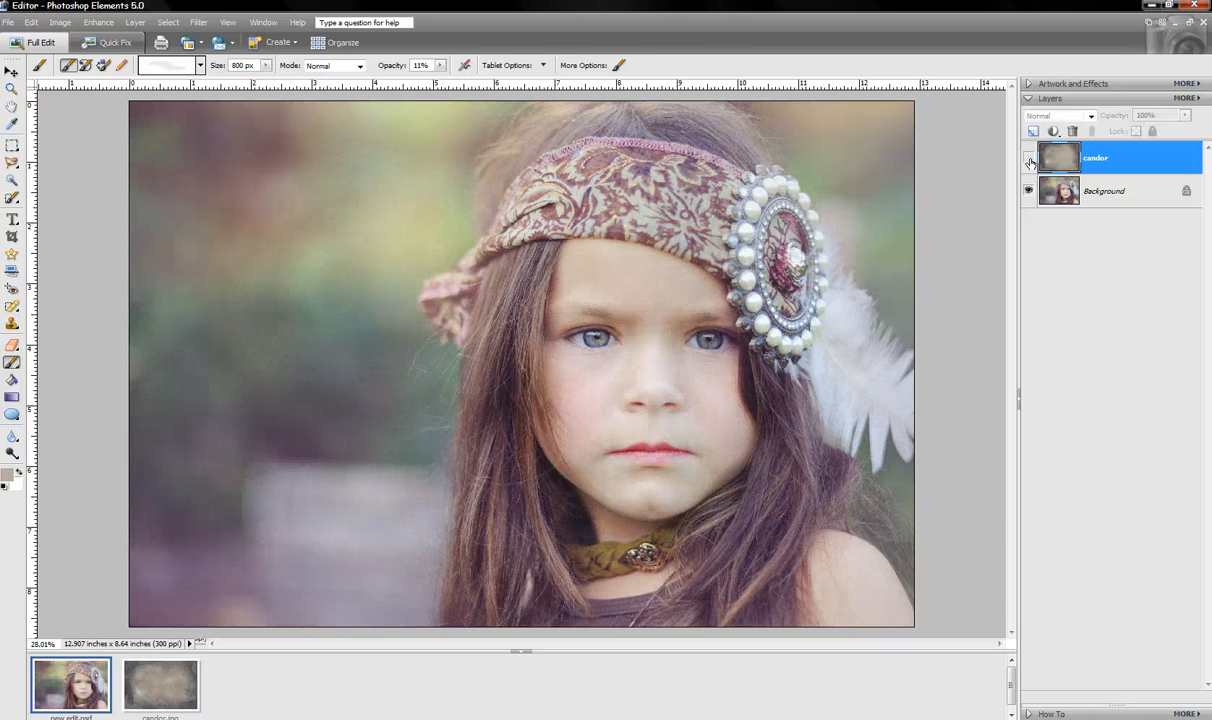
pyautogui.click(1029, 157)
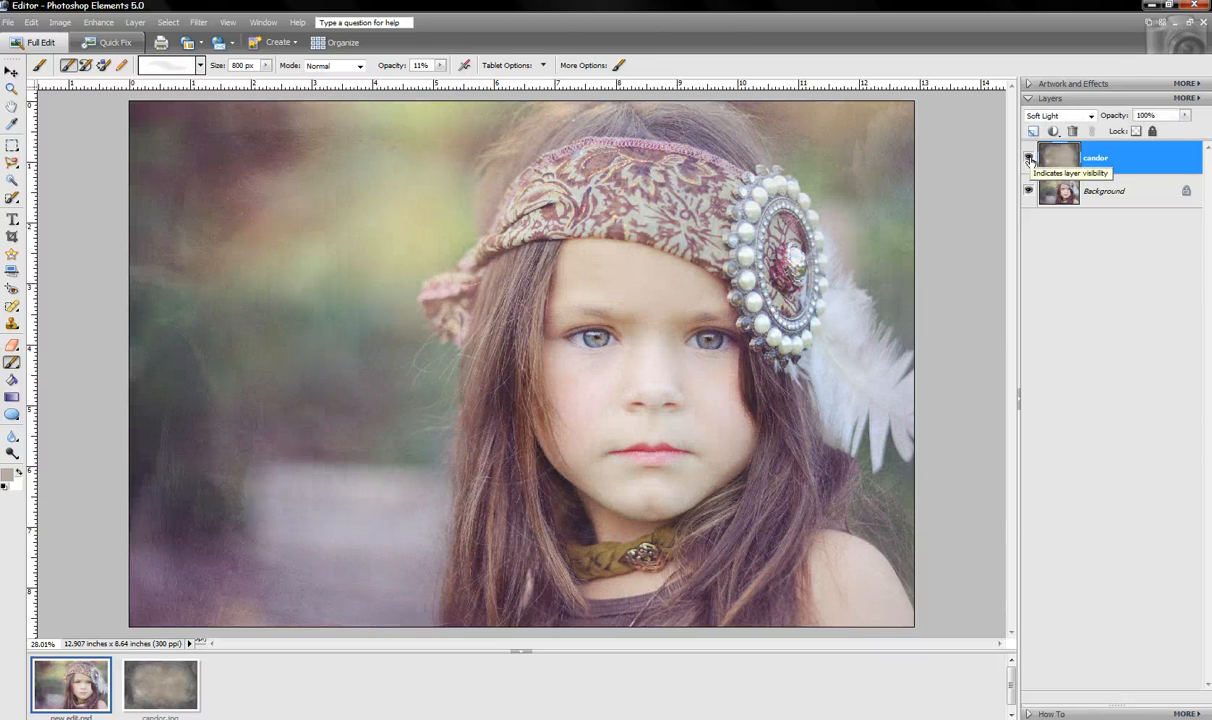
pyautogui.click(1029, 158)
pyautogui.click(1029, 158)
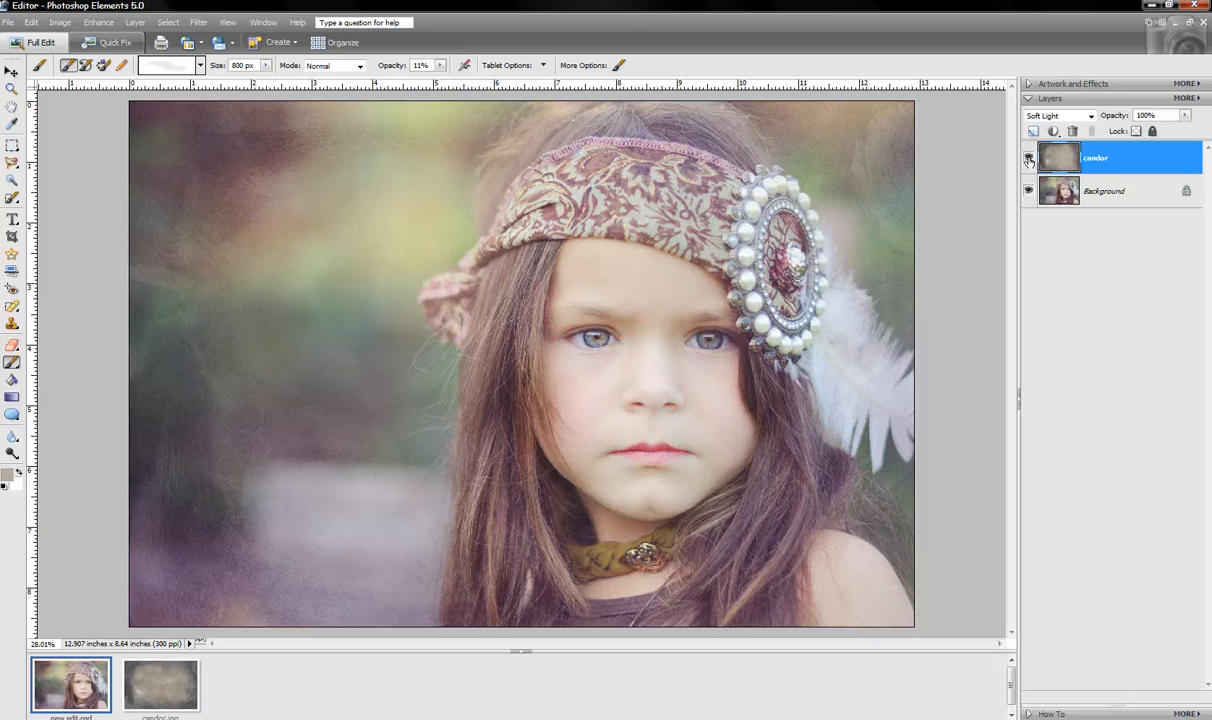
pyautogui.click(1032, 161)
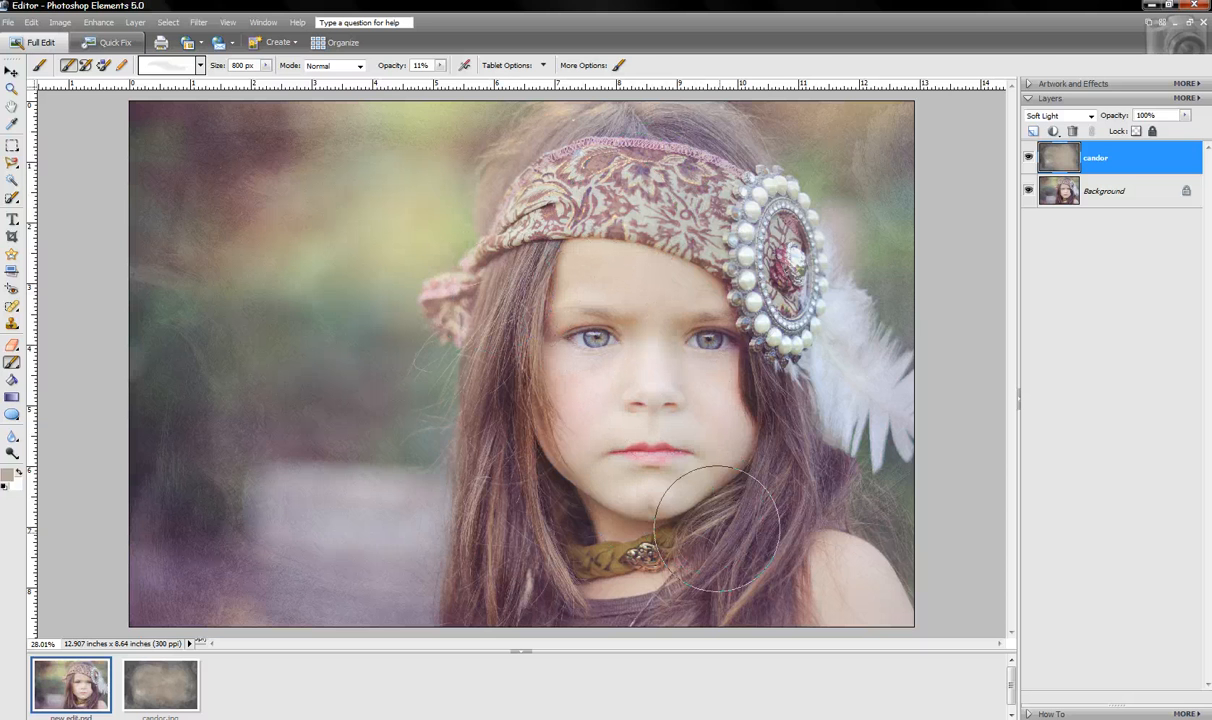
# Flatten the image with Layer > Flatten Image and reselect the Move tool
pyautogui.click(134, 22)
pyautogui.click(199, 315)
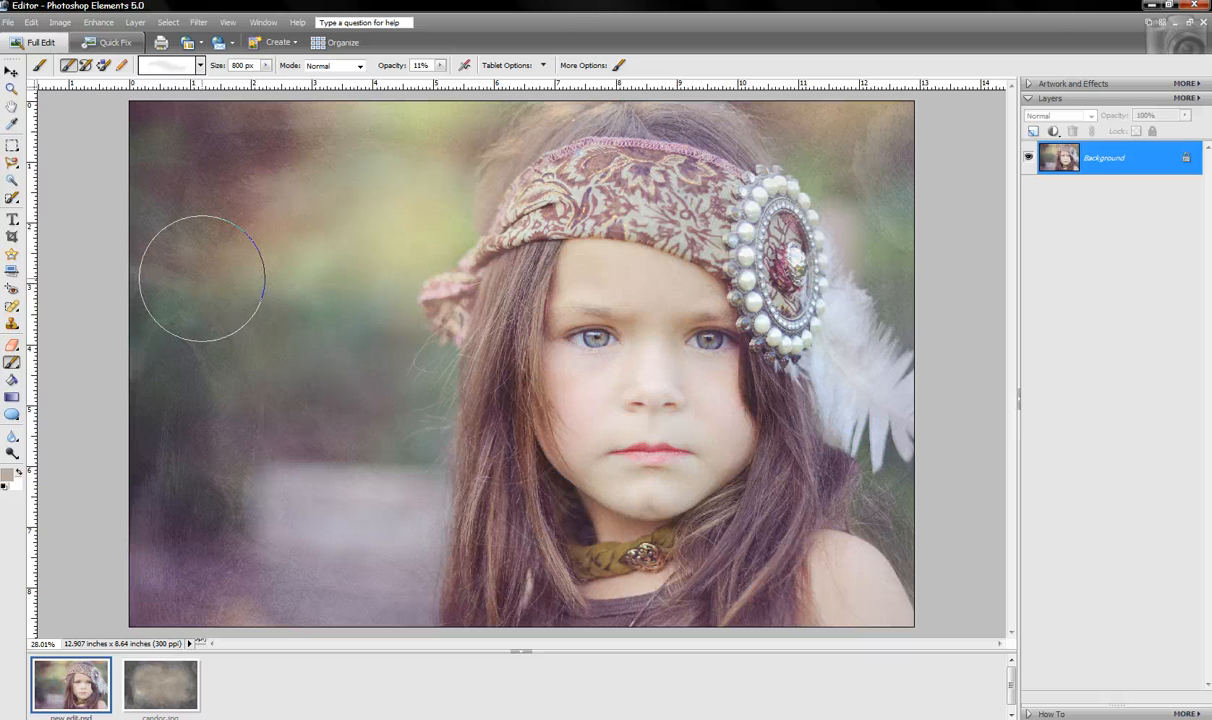
pyautogui.click(12, 70)
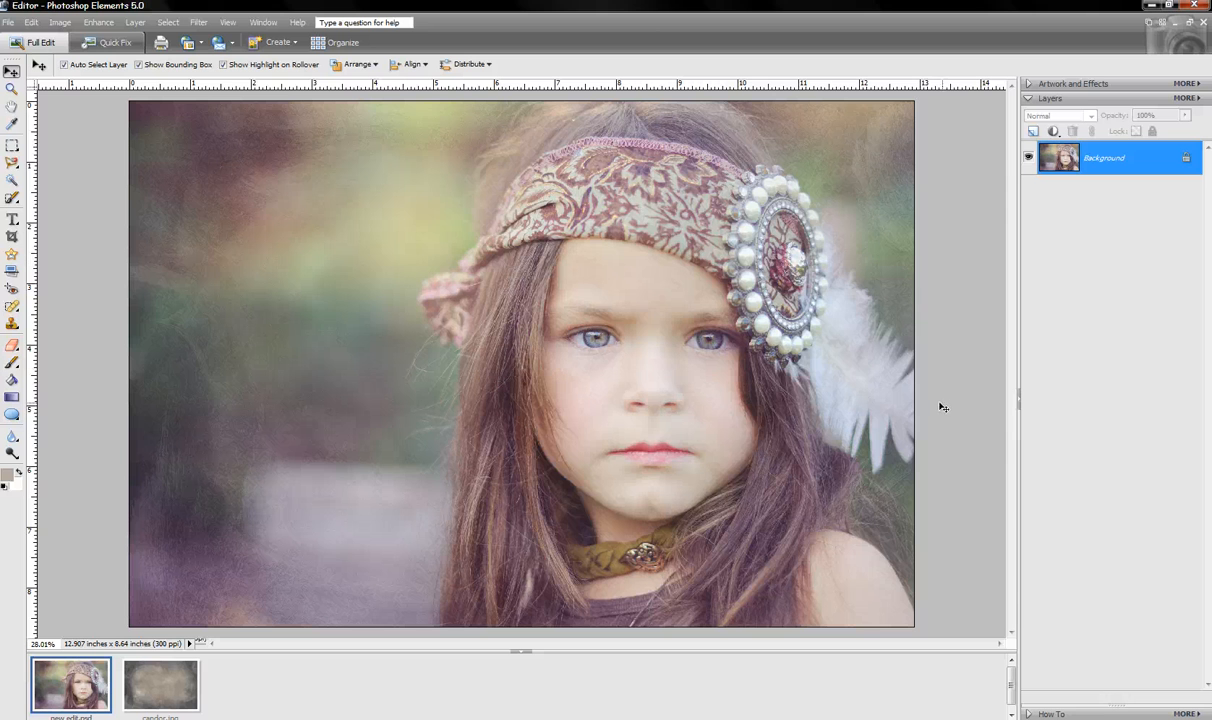